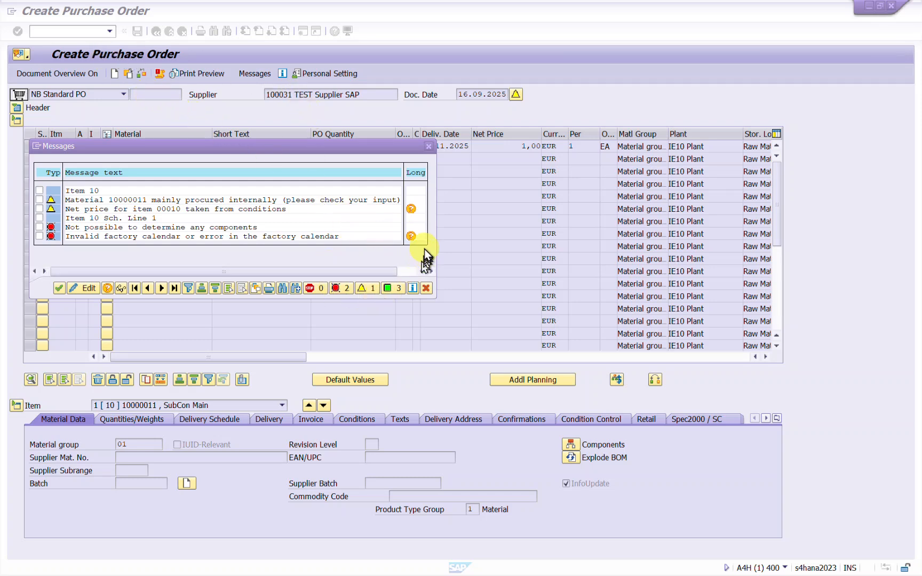
Display the long text of the invalid factory calendar error, and switch to the session showing SAP Easy Access.
{"action": "left_click", "coordinate": [411, 236]}
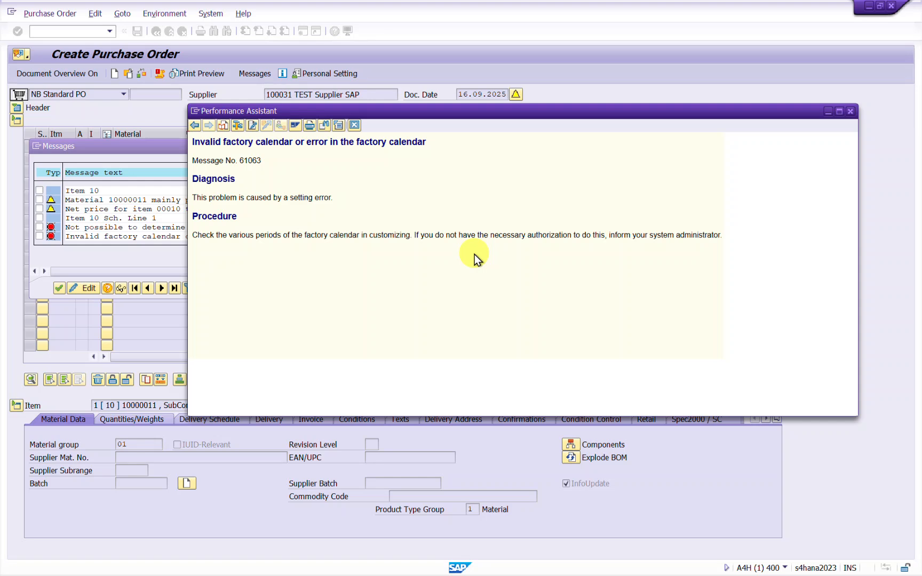
{"action": "key", "text": "alt+Tab"}
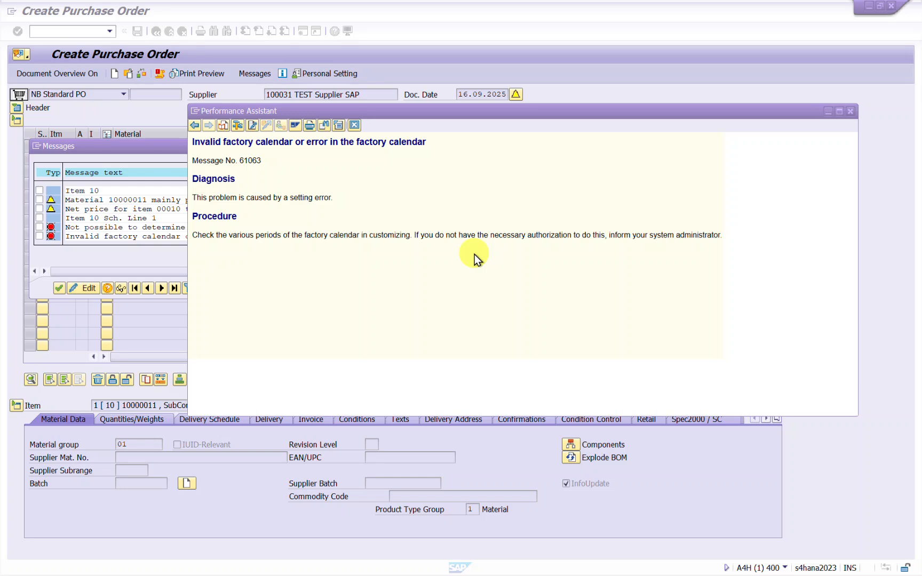
{"action": "key", "text": "alt+Tab"}
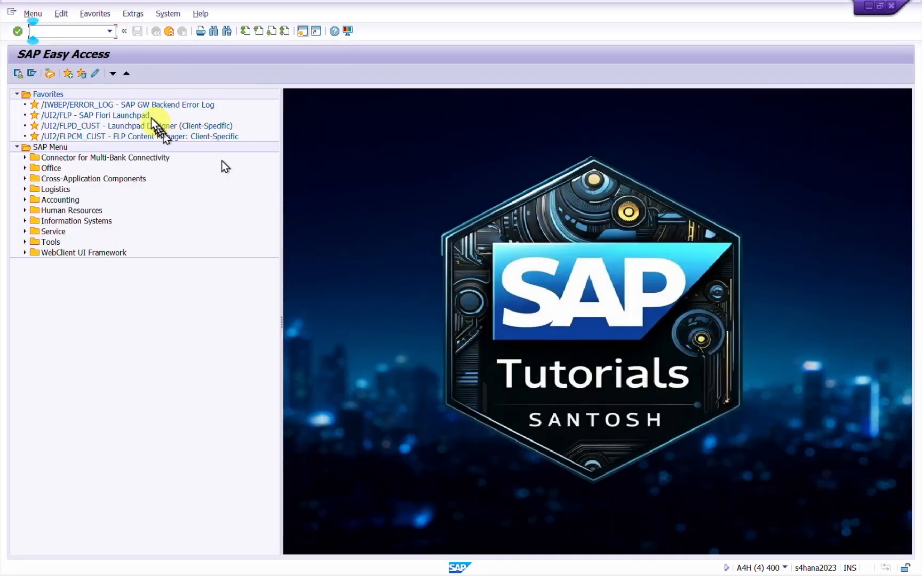
Open the general table display with transaction SE16N for table T001W.
{"action": "type", "text": "S"}
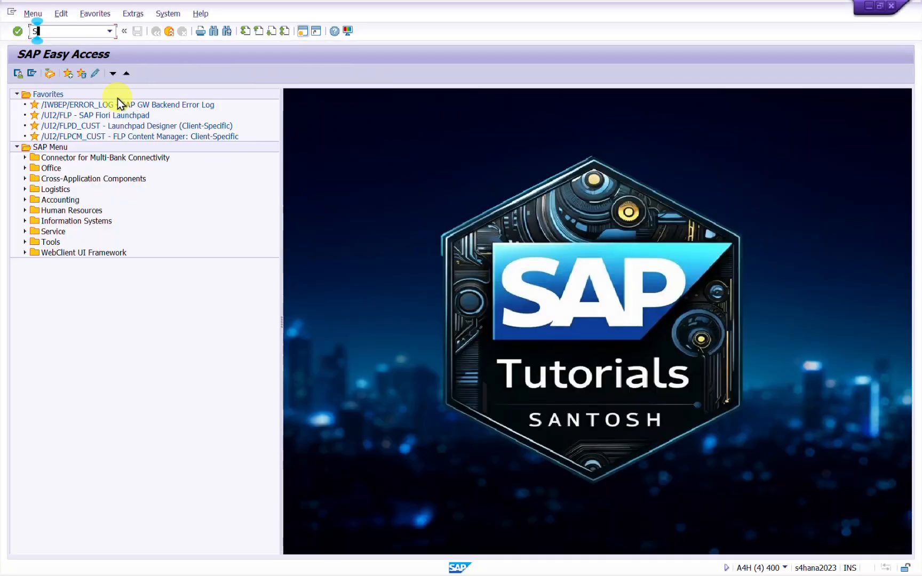
{"action": "type", "text": "E16N"}
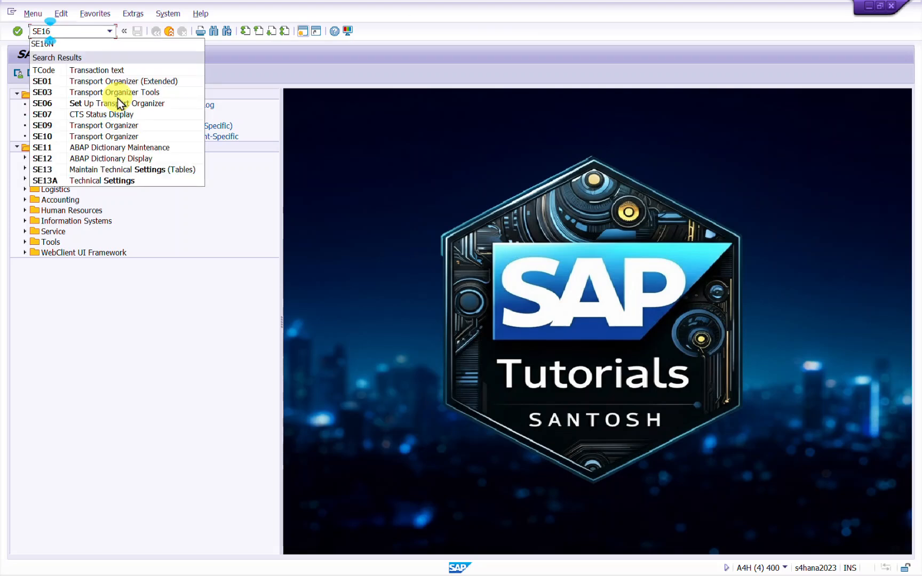
{"action": "key", "text": "Return"}
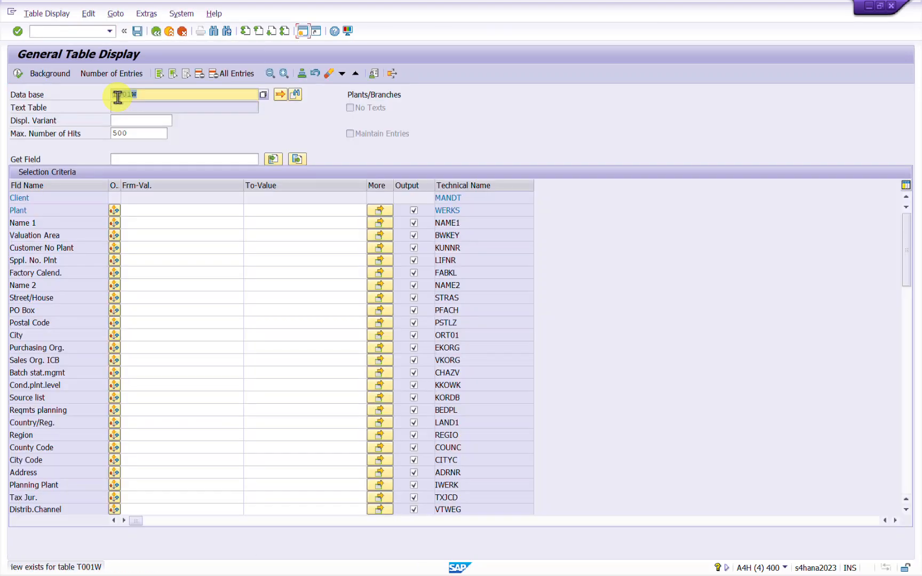
{"action": "left_click", "coordinate": [149, 95]}
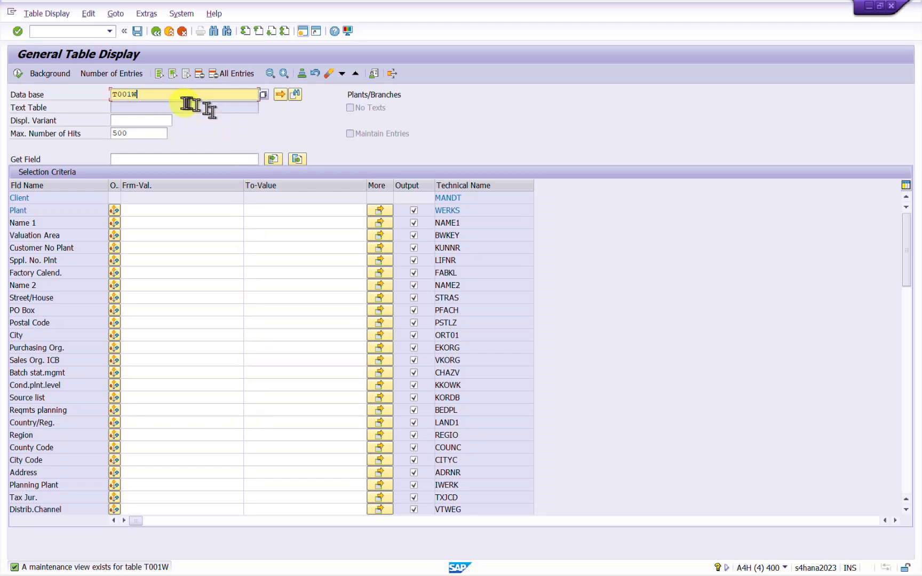
{"action": "left_click", "coordinate": [174, 94]}
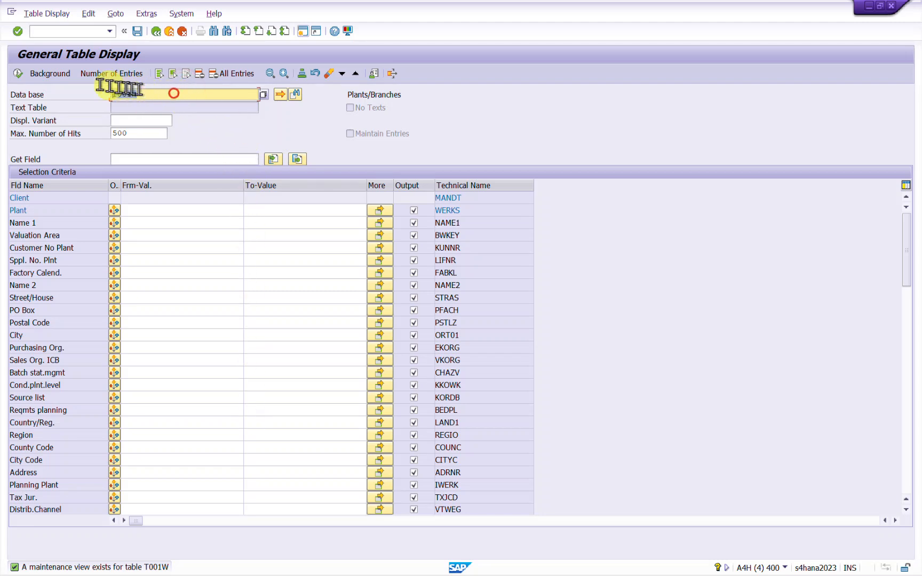
Restrict the T001W selection to plant IE10 and display the matching entries.
{"action": "left_click", "coordinate": [182, 248]}
{"action": "left_click", "coordinate": [149, 211]}
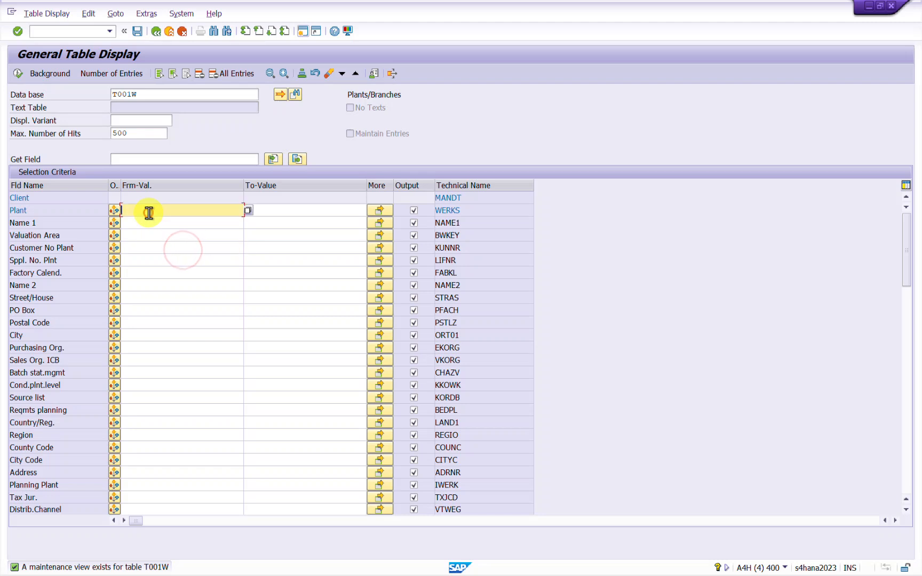
{"action": "type", "text": "IE10"}
{"action": "left_click", "coordinate": [177, 334]}
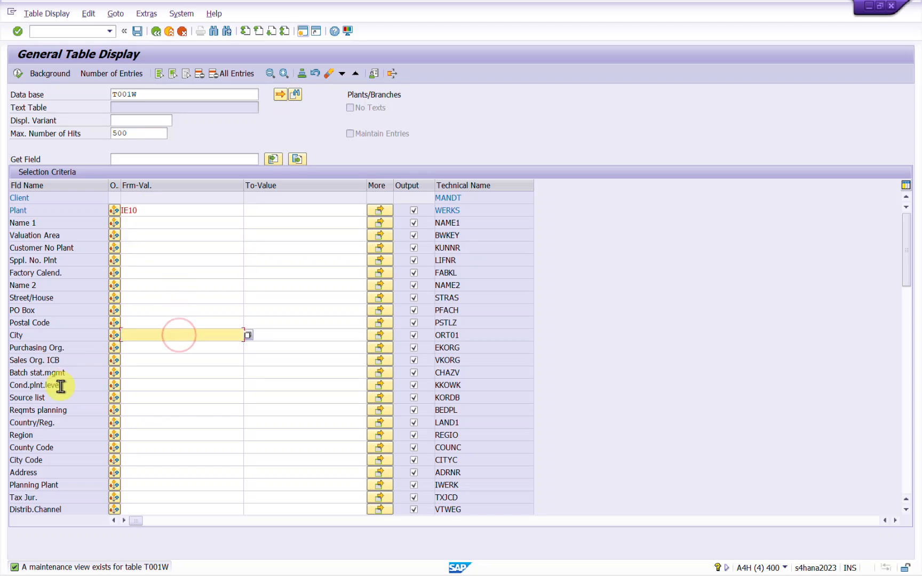
{"action": "left_click", "coordinate": [70, 274]}
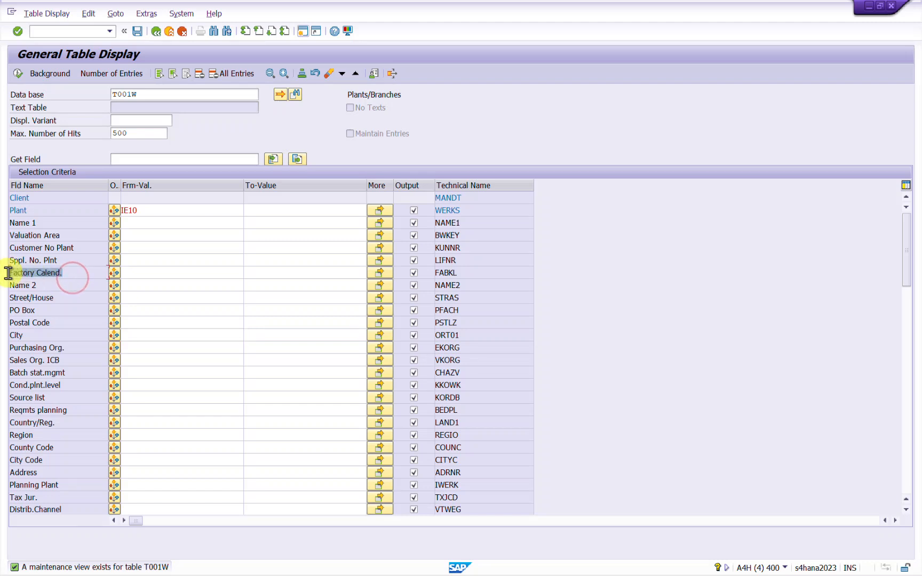
{"action": "left_click_drag", "start_coordinate": [481, 273], "coordinate": [411, 276]}
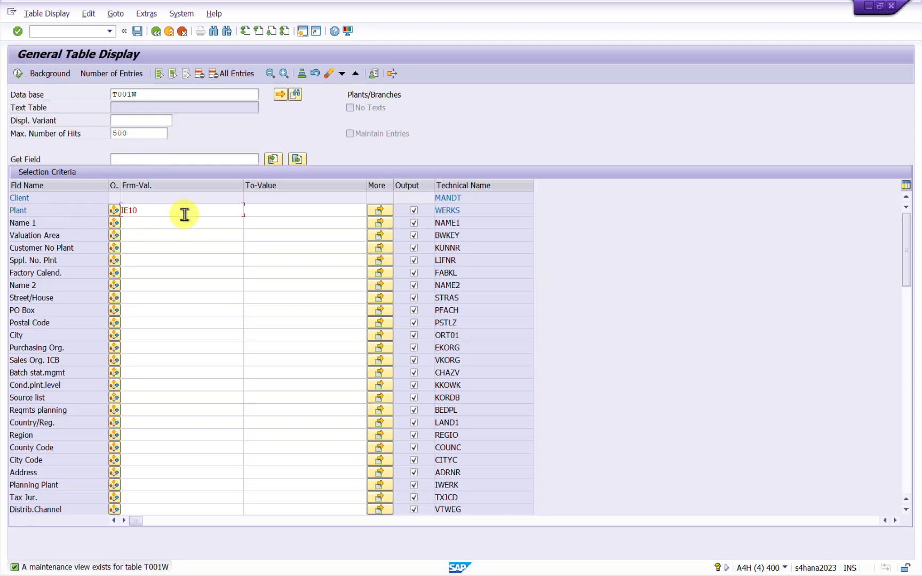
{"action": "left_click_drag", "start_coordinate": [184, 214], "coordinate": [99, 212]}
{"action": "left_click", "coordinate": [17, 74]}
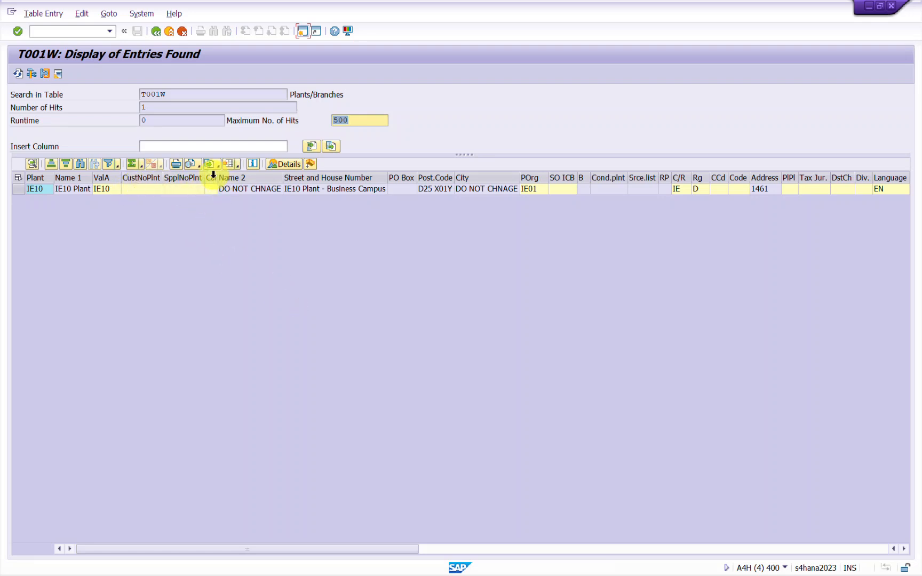
Widen the Factory Calendar column of the T001W results and check its value for plant IE10.
{"action": "left_click_drag", "start_coordinate": [219, 178], "coordinate": [308, 181]}
{"action": "left_click", "coordinate": [263, 189]}
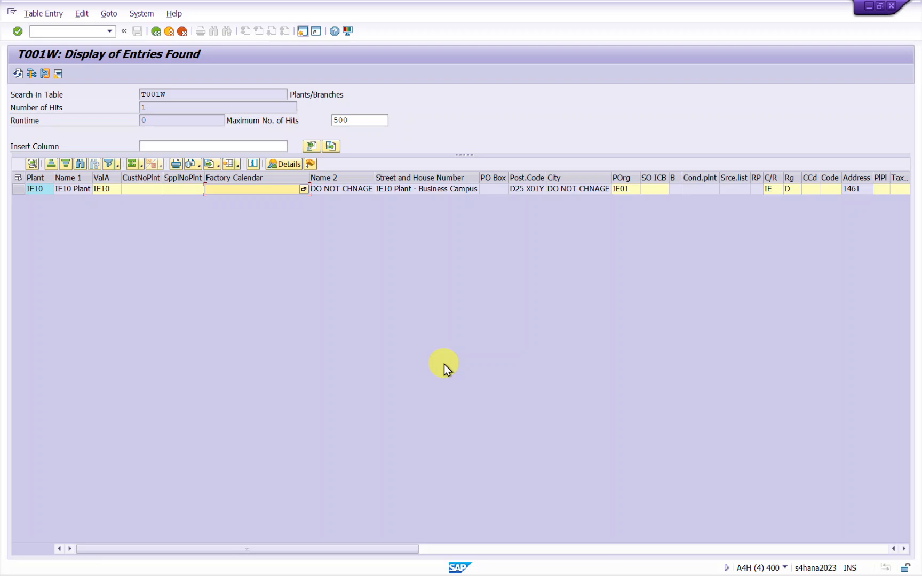
Switch to the other session, leave its table display, and open the customizing implementation guide with transaction spro.
{"action": "key", "text": "alt+Tab"}
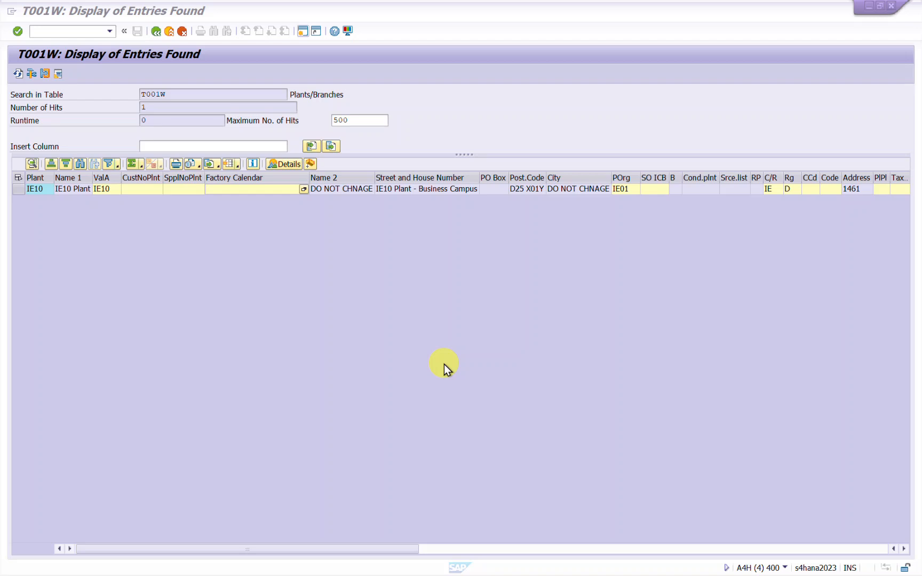
{"action": "key", "text": "alt+Tab"}
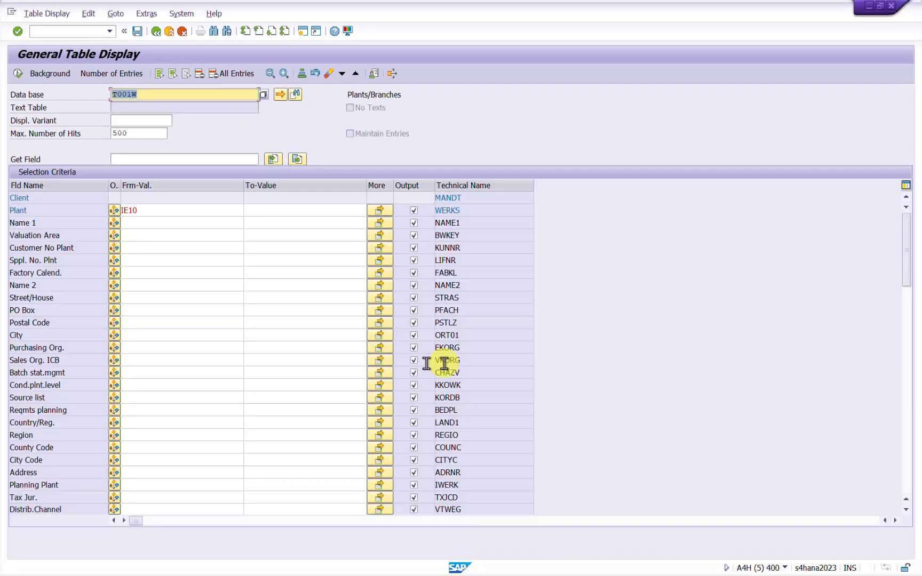
{"action": "left_click", "coordinate": [170, 32]}
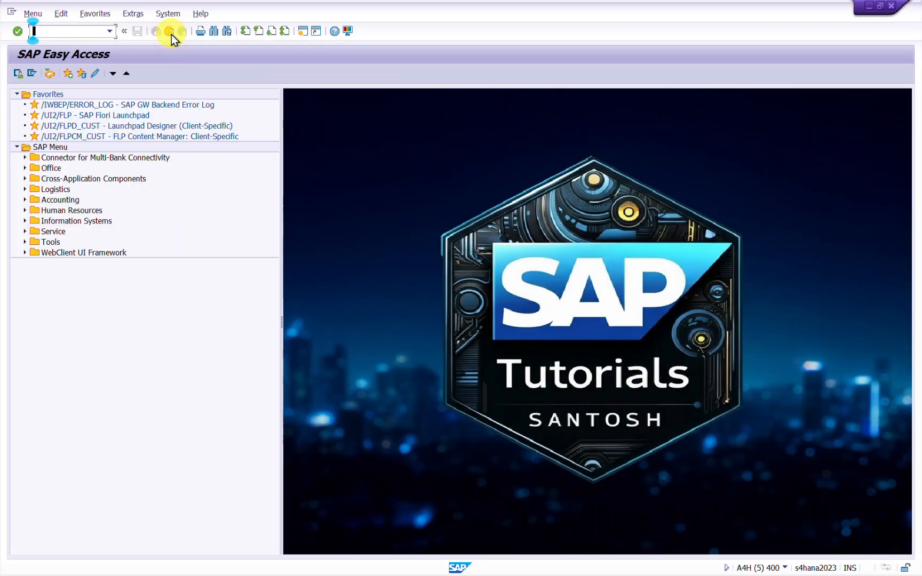
{"action": "type", "text": "spro"}
{"action": "key", "text": "Return"}
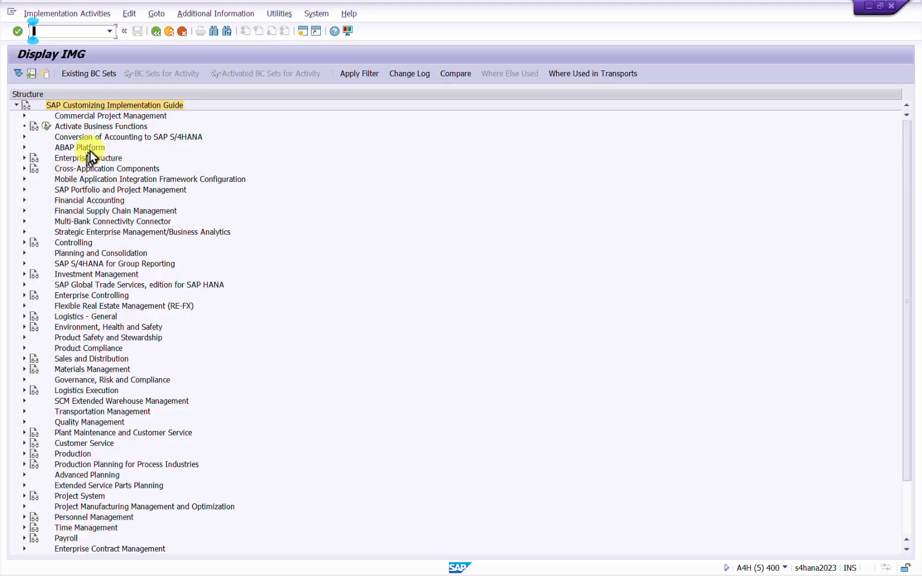
Expand Enterprise Structure, Definition and Logistics - General in the implementation guide.
{"action": "left_click", "coordinate": [24, 157]}
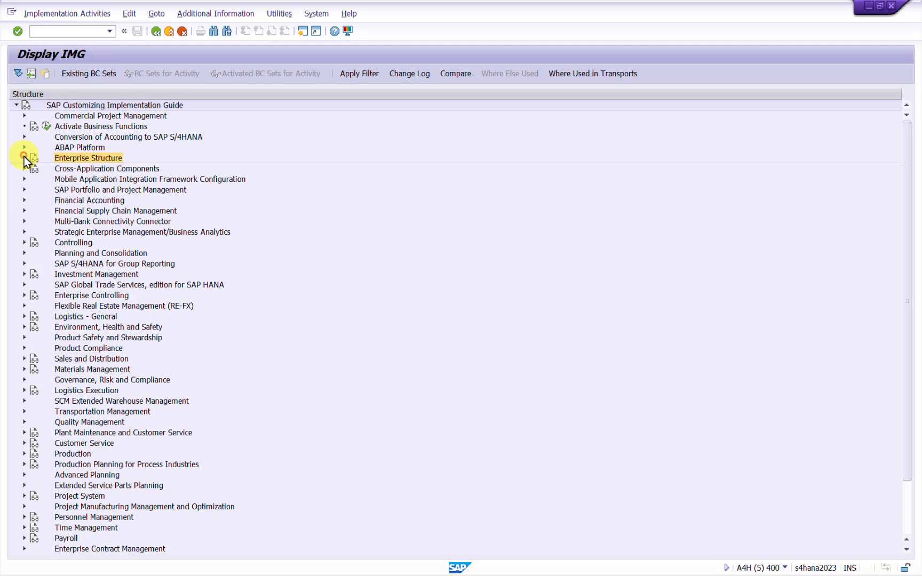
{"action": "left_click", "coordinate": [33, 169]}
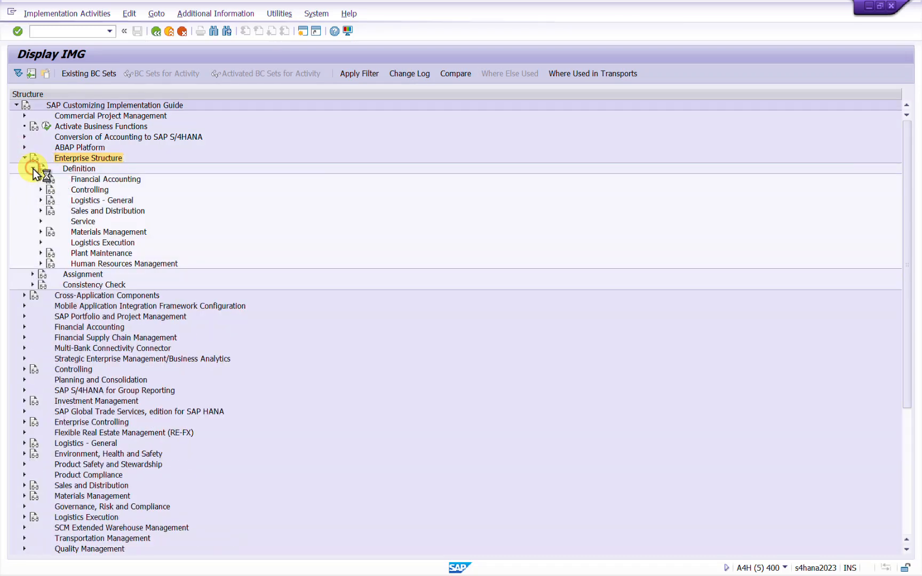
{"action": "left_click", "coordinate": [86, 201]}
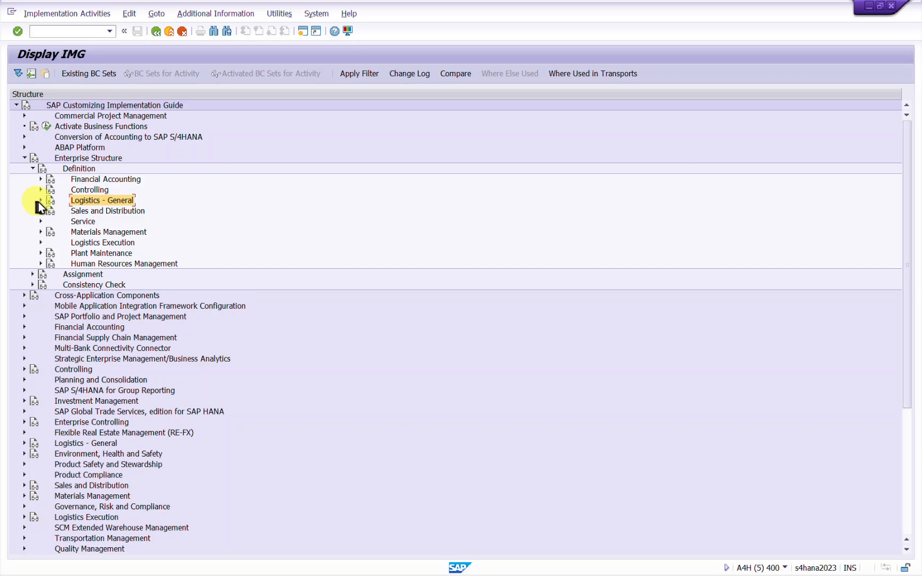
{"action": "left_click", "coordinate": [40, 200]}
View the hierarchy navigation path of the Define Plant activity and close it again.
{"action": "left_click", "coordinate": [89, 222]}
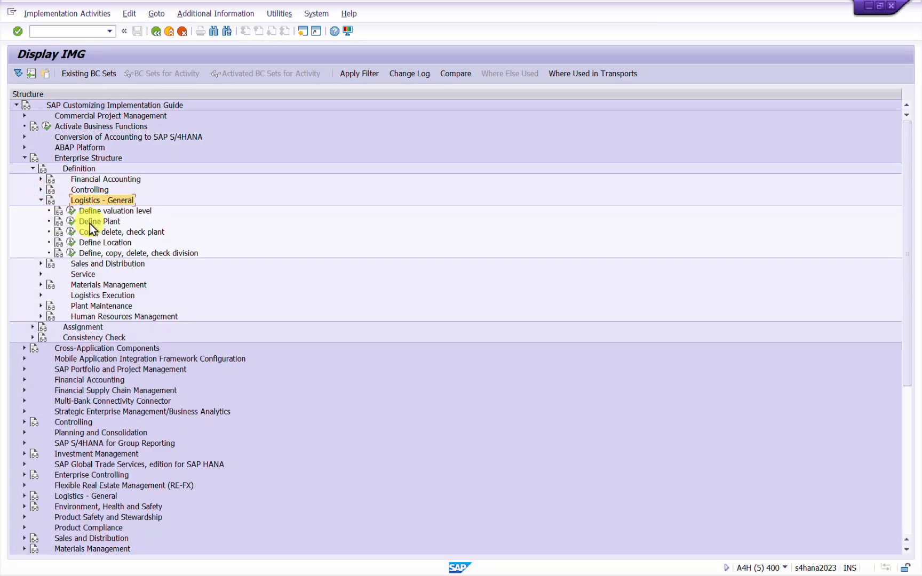
{"action": "right_click", "coordinate": [114, 224]}
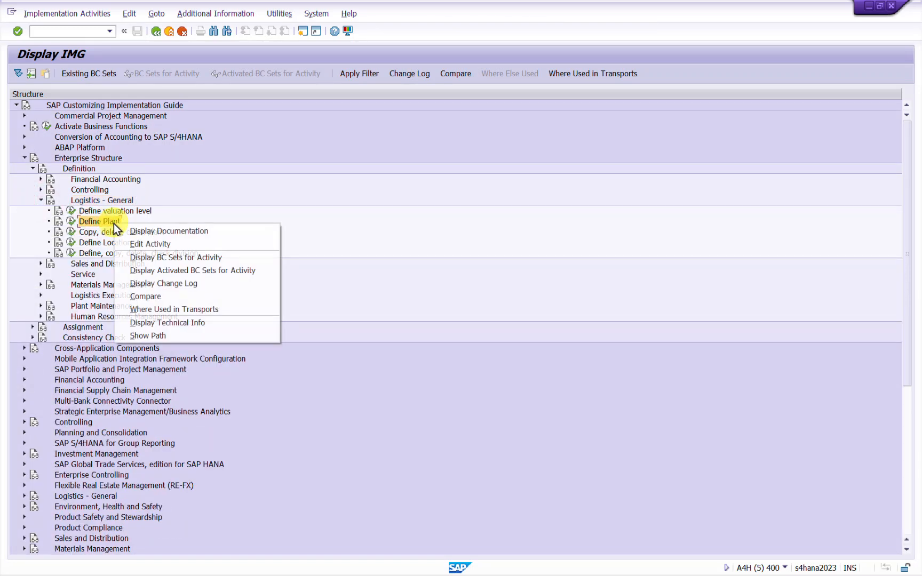
{"action": "left_click", "coordinate": [159, 336]}
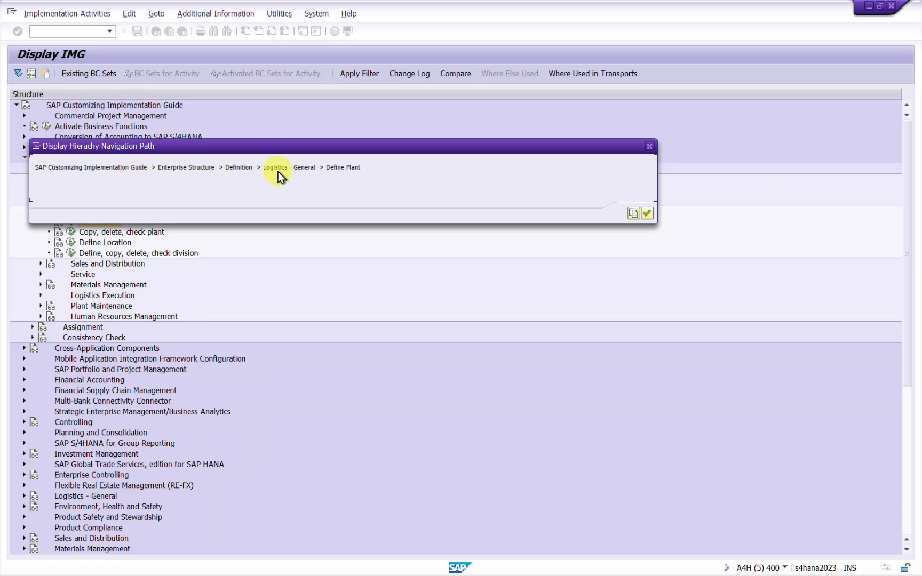
{"action": "left_click", "coordinate": [648, 214]}
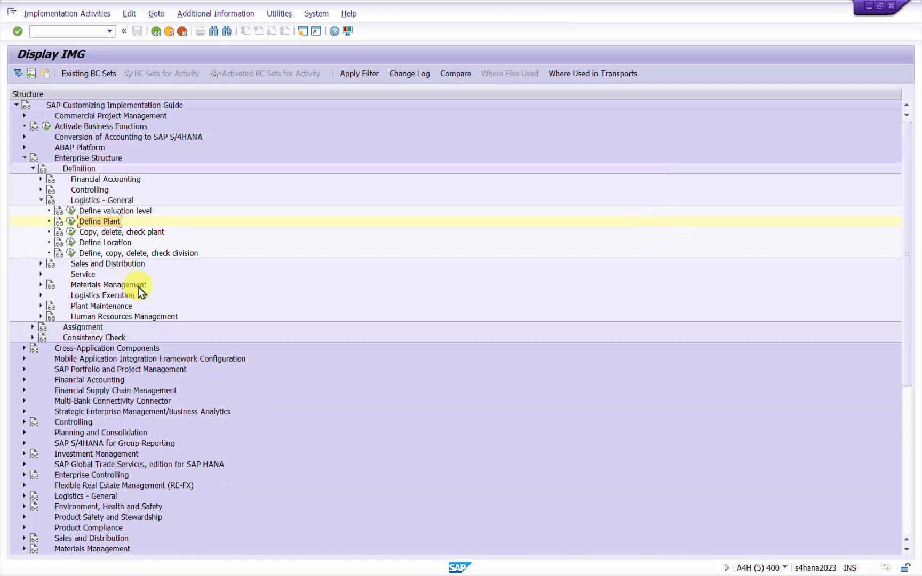
Execute the Define Plant activity, position the plant list at IE10, and open that plant's details.
{"action": "left_click", "coordinate": [71, 221]}
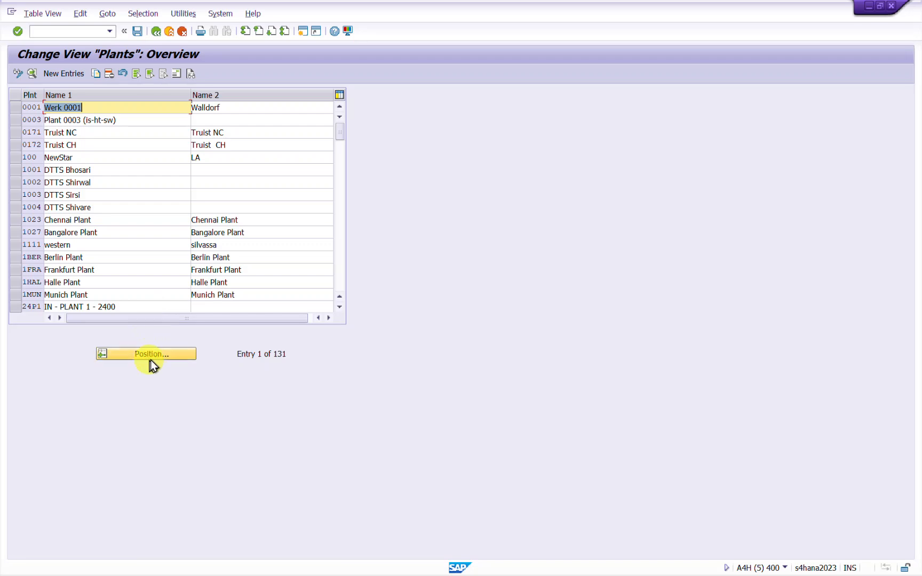
{"action": "left_click", "coordinate": [156, 354]}
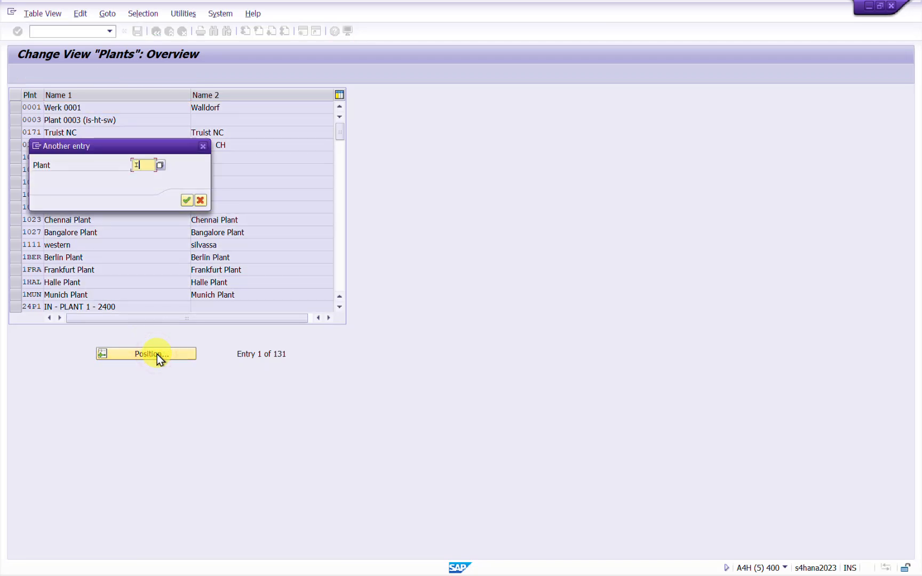
{"action": "key", "text": "Return"}
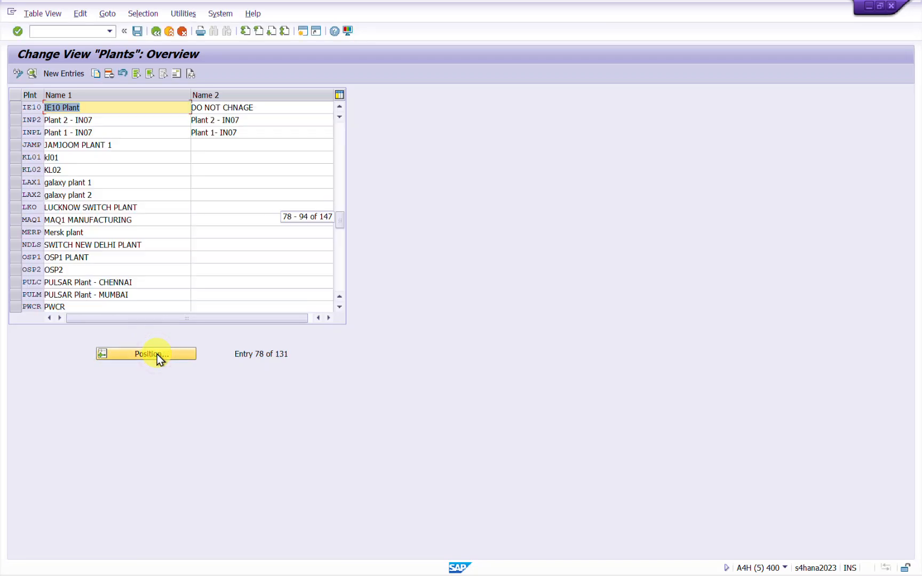
{"action": "left_click", "coordinate": [20, 109]}
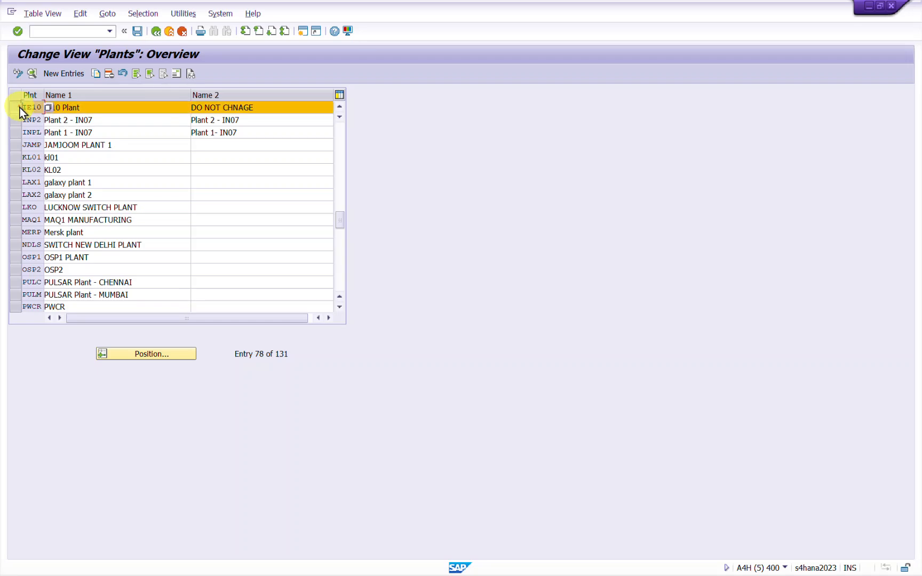
{"action": "left_click", "coordinate": [33, 78]}
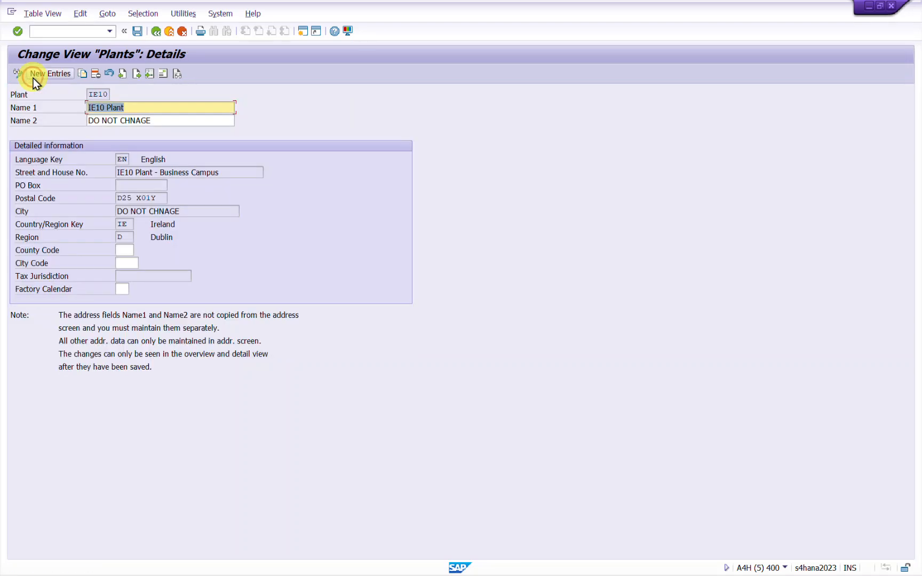
Assign factory calendar IE (Ireland) to plant IE10 from the list of available calendar keys.
{"action": "left_click", "coordinate": [121, 291]}
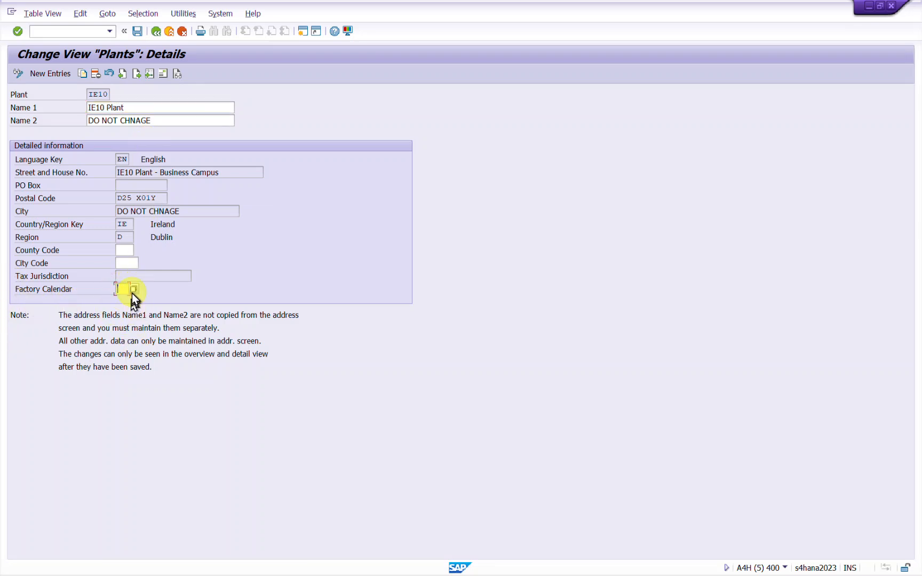
{"action": "left_click", "coordinate": [132, 293]}
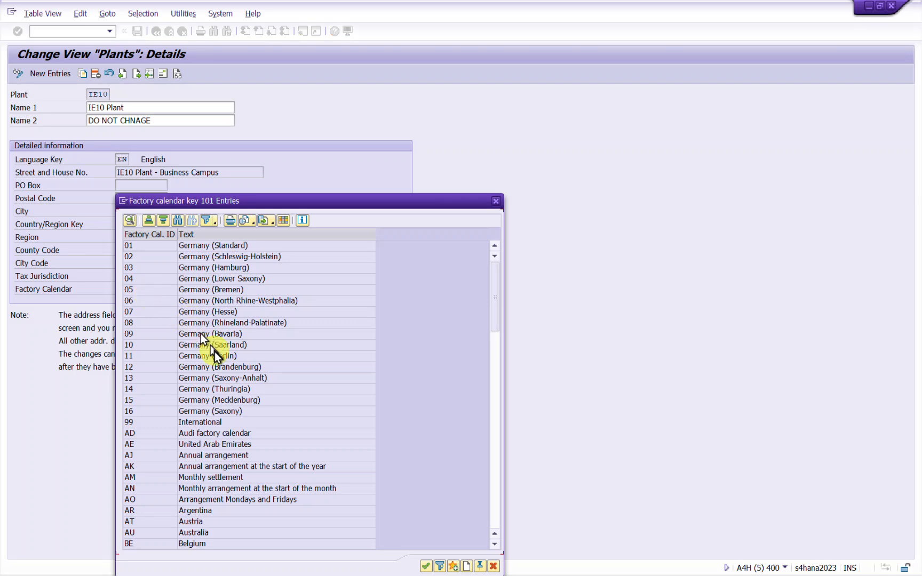
{"action": "scroll", "coordinate": [215, 352], "scroll_direction": "down", "scroll_amount": 10}
{"action": "scroll", "coordinate": [214, 351], "scroll_direction": "down", "scroll_amount": 6}
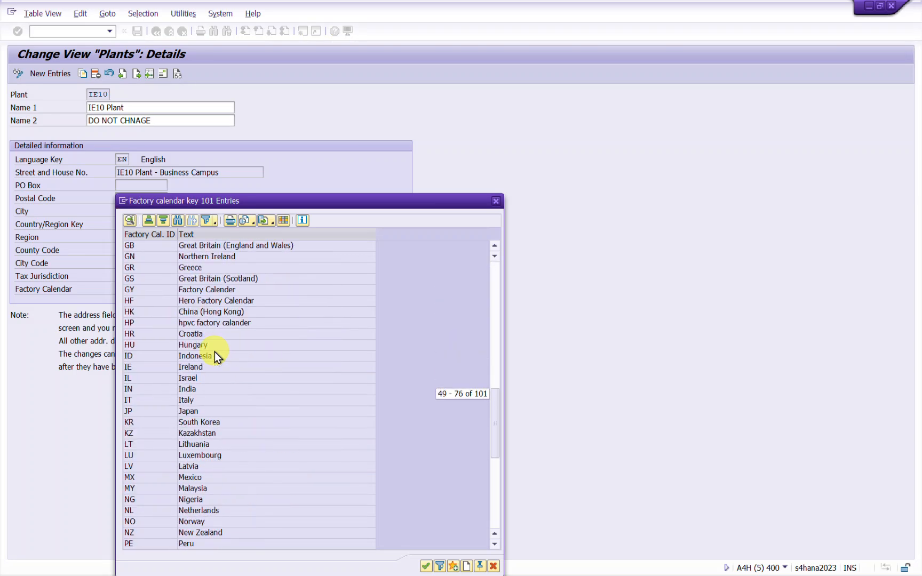
{"action": "scroll", "coordinate": [215, 352], "scroll_direction": "down", "scroll_amount": 3}
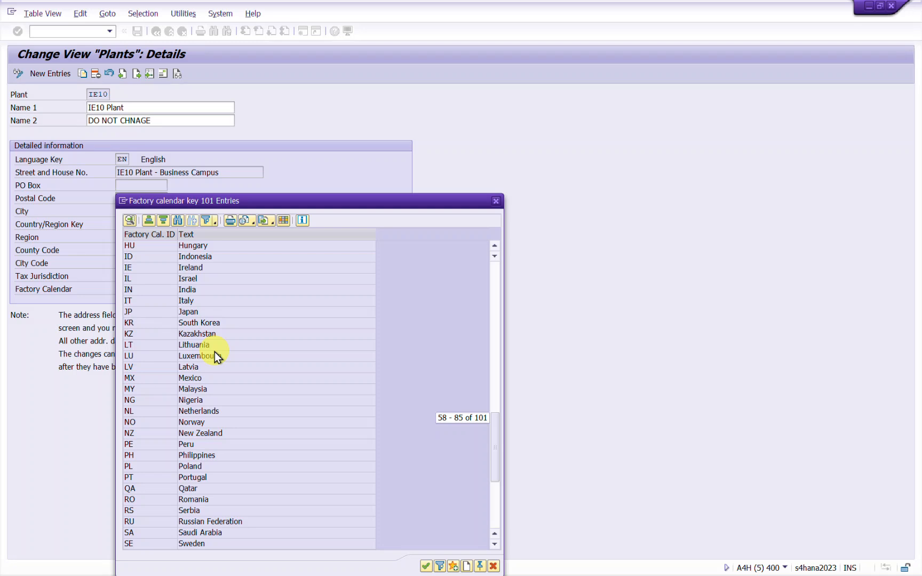
{"action": "scroll", "coordinate": [215, 351], "scroll_direction": "down", "scroll_amount": 4}
{"action": "scroll", "coordinate": [215, 352], "scroll_direction": "up", "scroll_amount": 3}
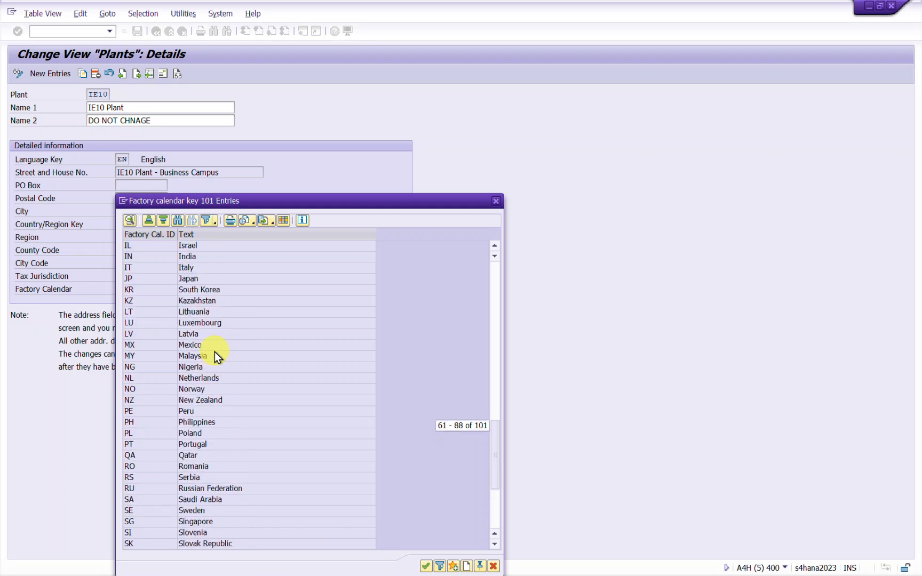
{"action": "scroll", "coordinate": [215, 352], "scroll_direction": "up", "scroll_amount": 1}
{"action": "left_click", "coordinate": [142, 268]}
{"action": "left_click", "coordinate": [322, 268]}
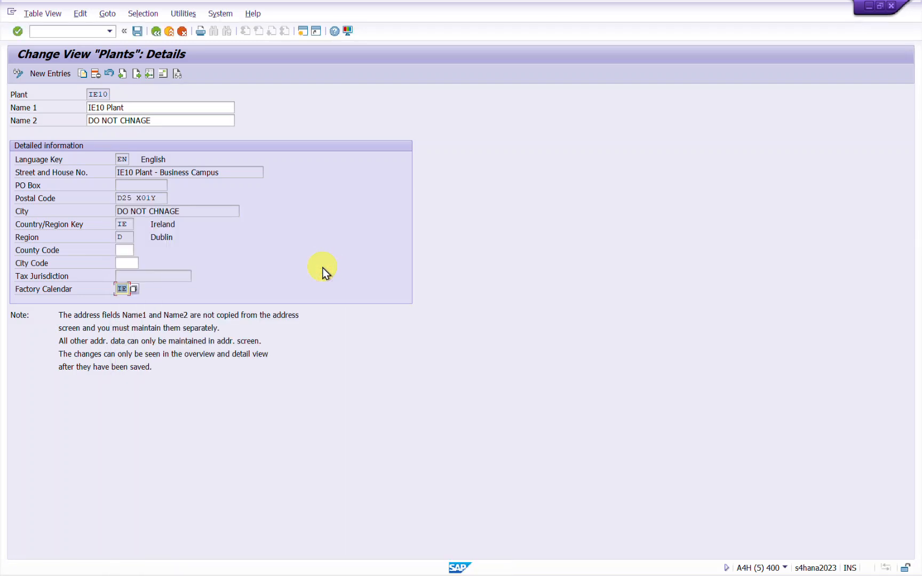
{"action": "key", "text": "Return"}
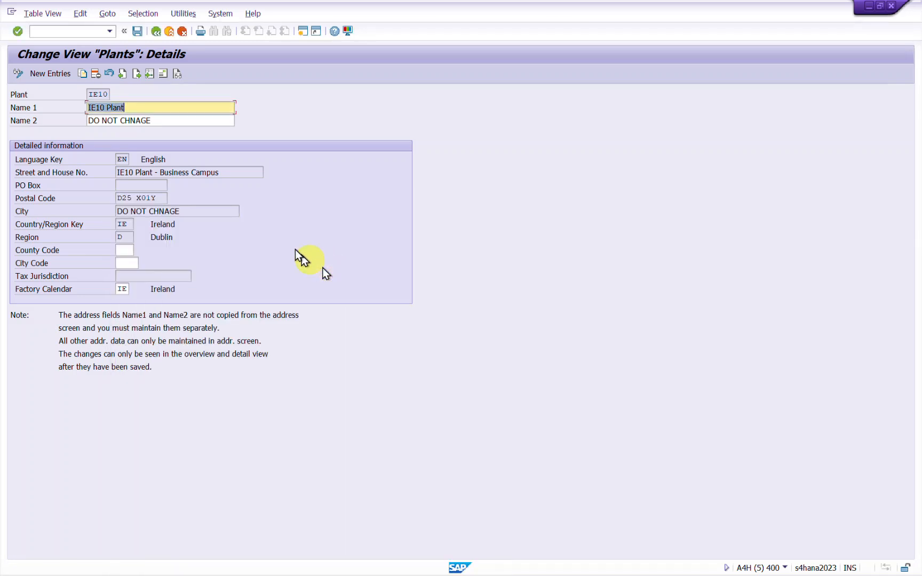
Save the plant IE10 change under the proposed organizational structure customizing request.
{"action": "left_click", "coordinate": [137, 30]}
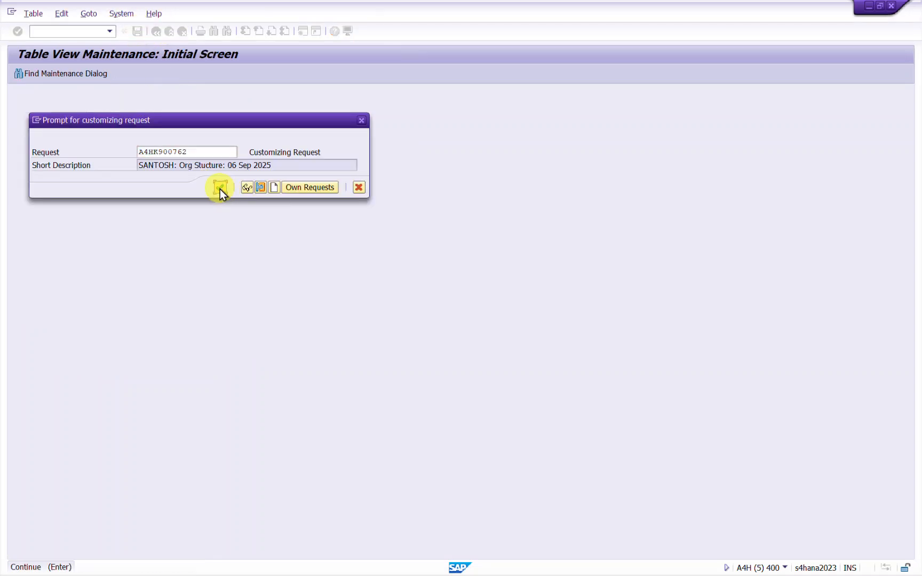
{"action": "left_click", "coordinate": [220, 188]}
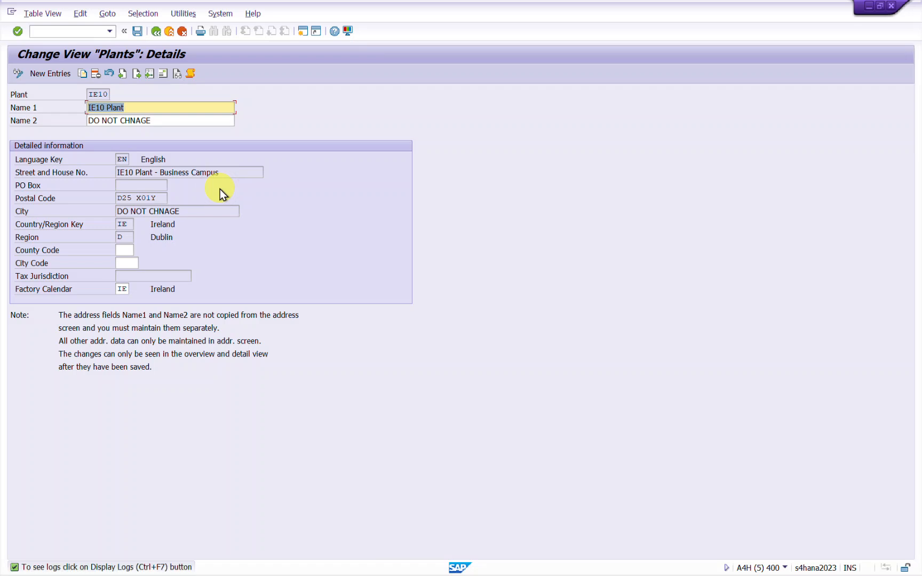
{"action": "key", "text": "Return"}
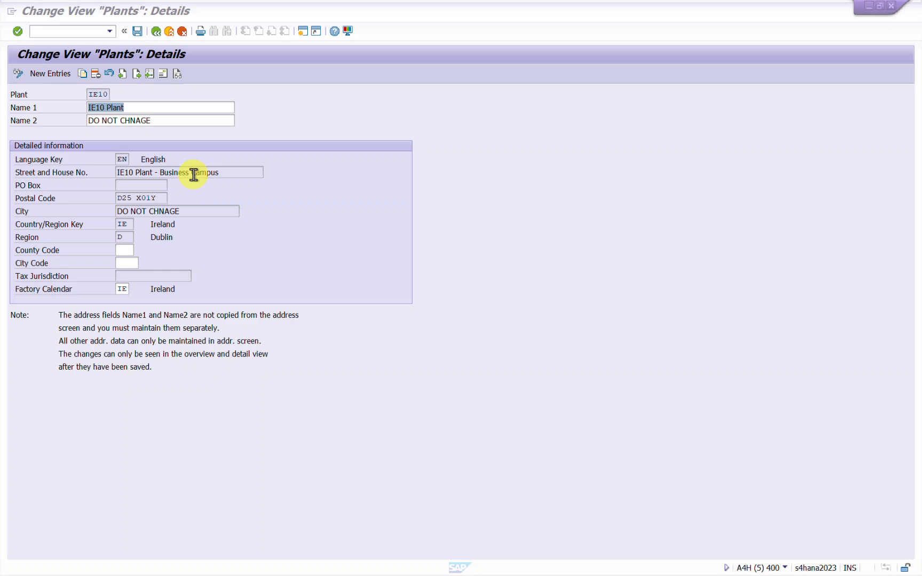
Return to the purchase order session, close its message log, recheck the order, and close the new message log.
{"action": "key", "text": "alt+Tab"}
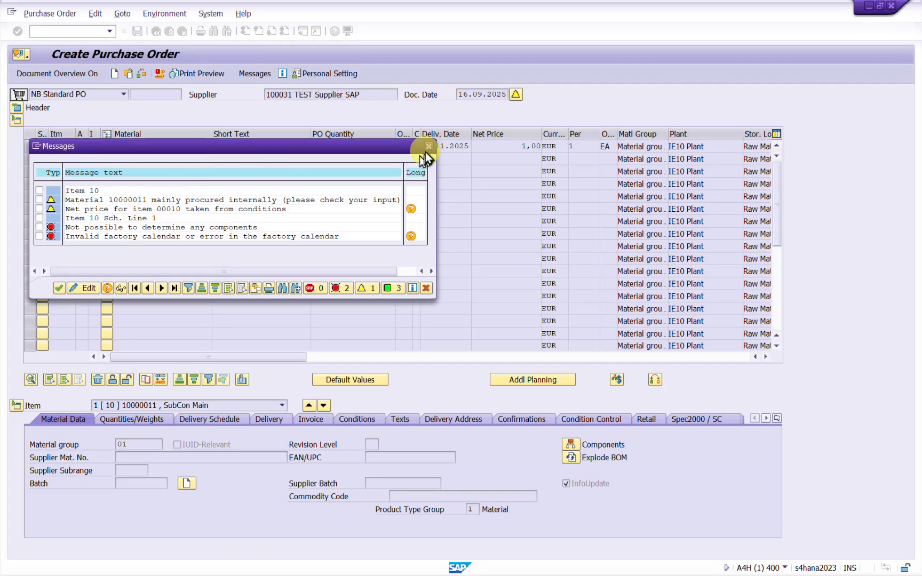
{"action": "left_click", "coordinate": [430, 147]}
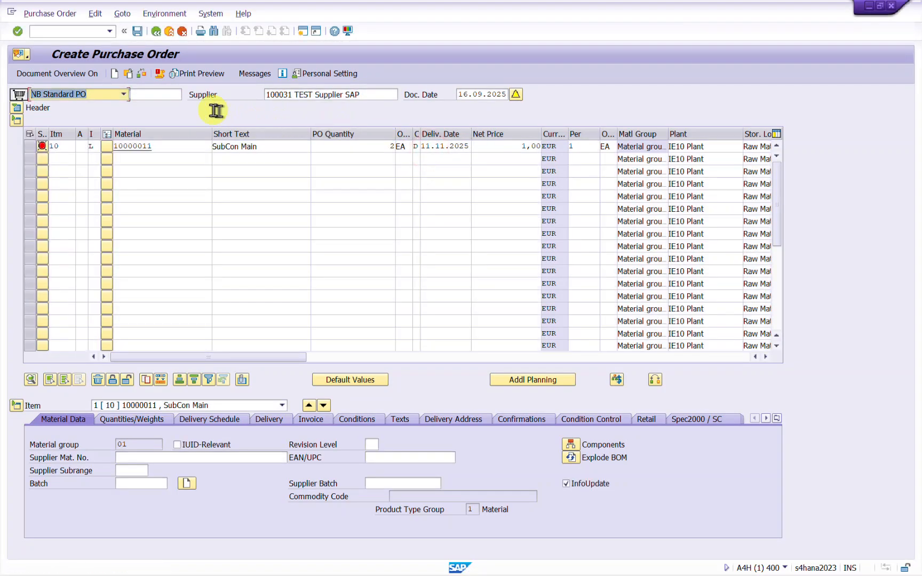
{"action": "left_click", "coordinate": [141, 73]}
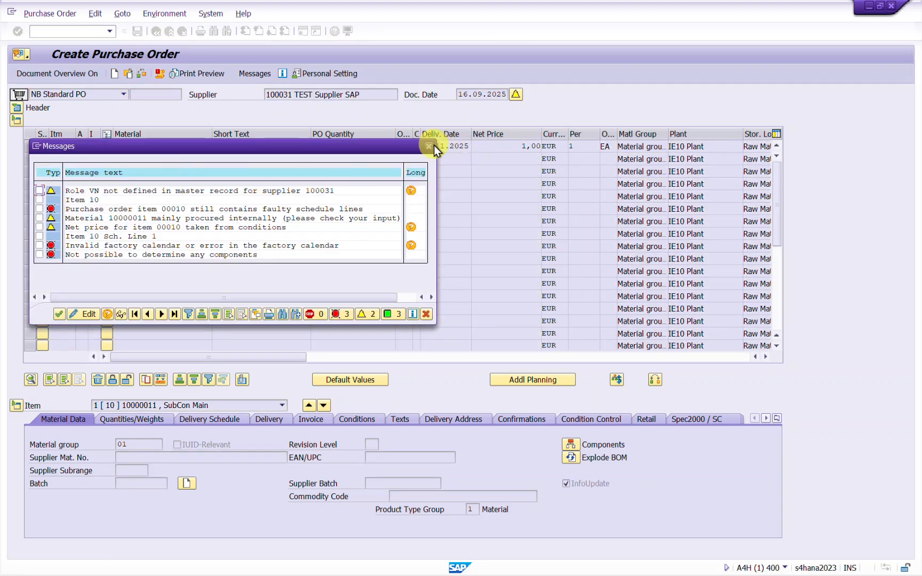
{"action": "left_click", "coordinate": [429, 146]}
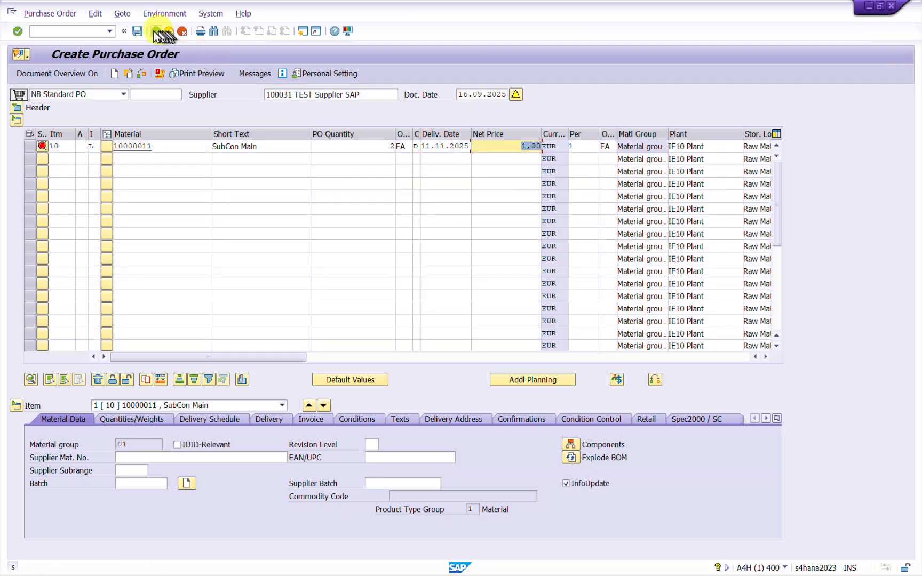
Leave the current purchase order without saving and start a new one with transaction ME21N.
{"action": "left_click", "coordinate": [155, 31]}
{"action": "left_click", "coordinate": [239, 216]}
{"action": "type", "text": "ME21N"}
{"action": "key", "text": "Return"}
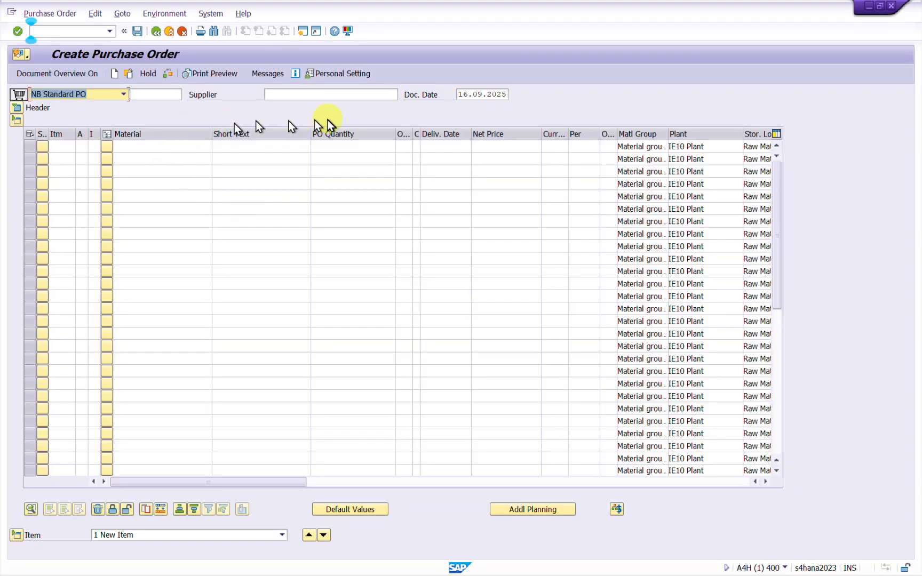
Enter the supplier number of TEST Supplier SAP and start the first item with item category L and material 10000011.
{"action": "left_click", "coordinate": [16, 109]}
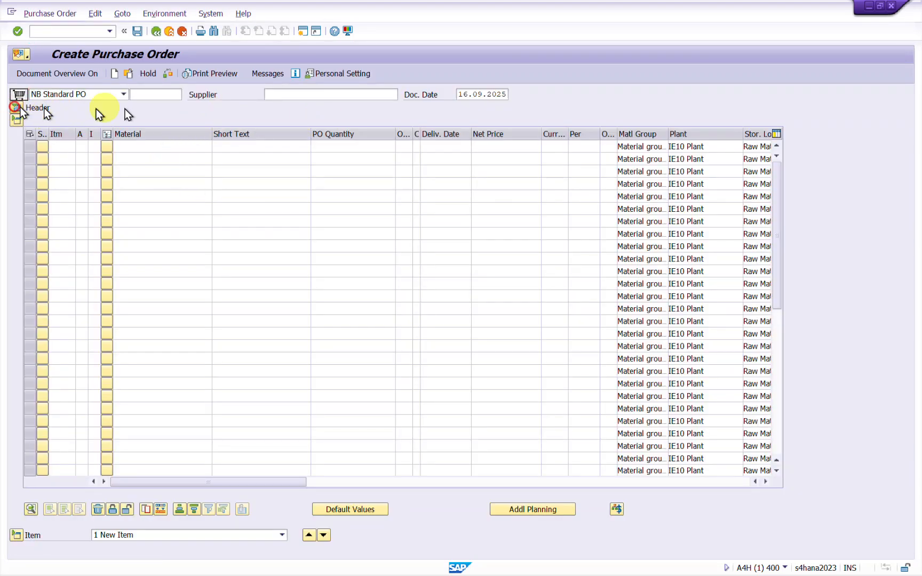
{"action": "left_click", "coordinate": [315, 94]}
{"action": "left_click", "coordinate": [288, 104]}
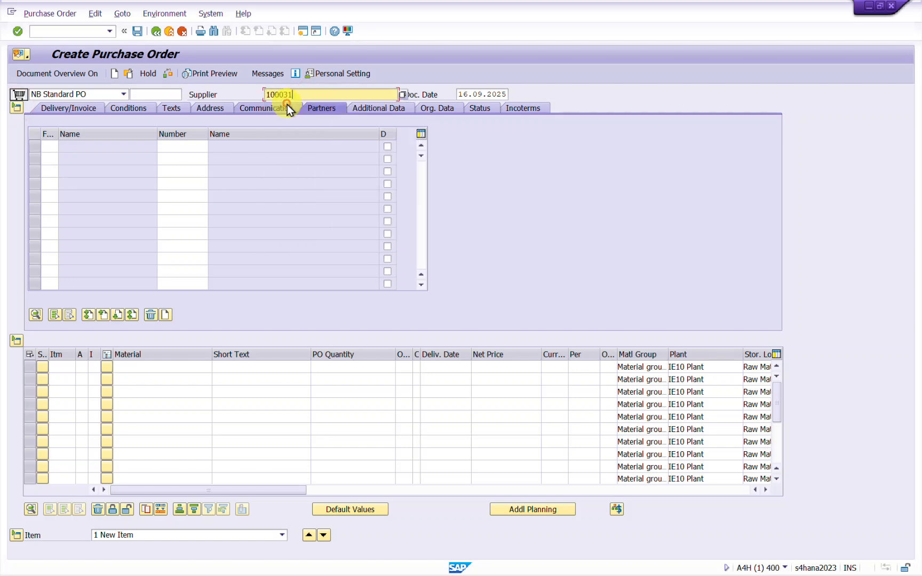
{"action": "left_click", "coordinate": [93, 366]}
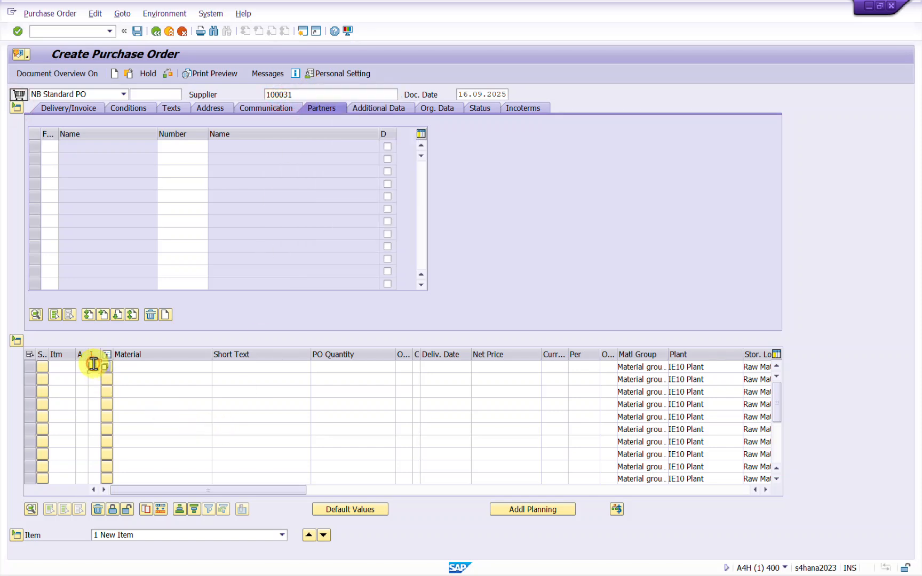
{"action": "key", "text": "Down"}
{"action": "key", "text": "Return"}
{"action": "key", "text": "Tab"}
{"action": "key", "text": "Tab"}
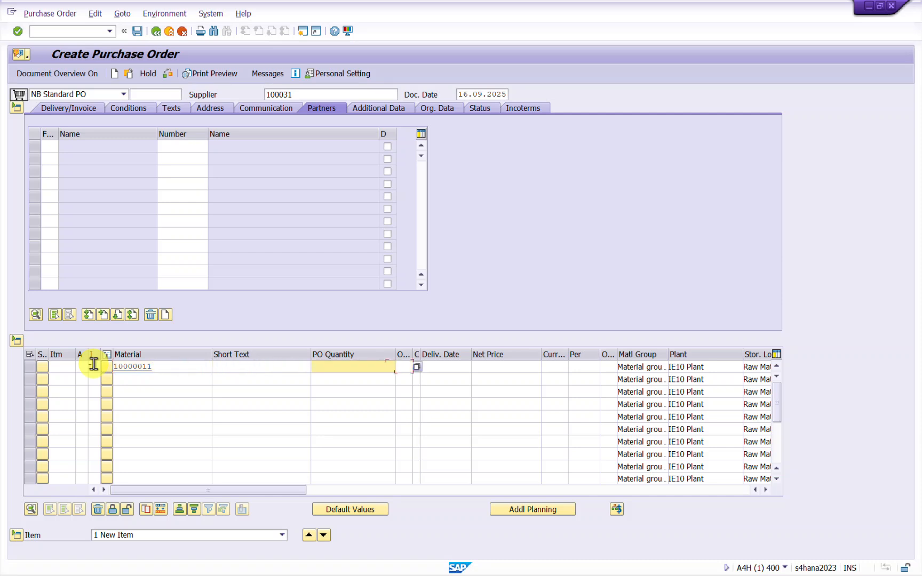
Give the item a quantity of 2 and delivery date 11.11.2025, check the entries, and open the item's status messages.
{"action": "type", "text": "2"}
{"action": "key", "text": "Tab"}
{"action": "key", "text": "Tab"}
{"action": "key", "text": "Tab"}
{"action": "key", "text": "Tab"}
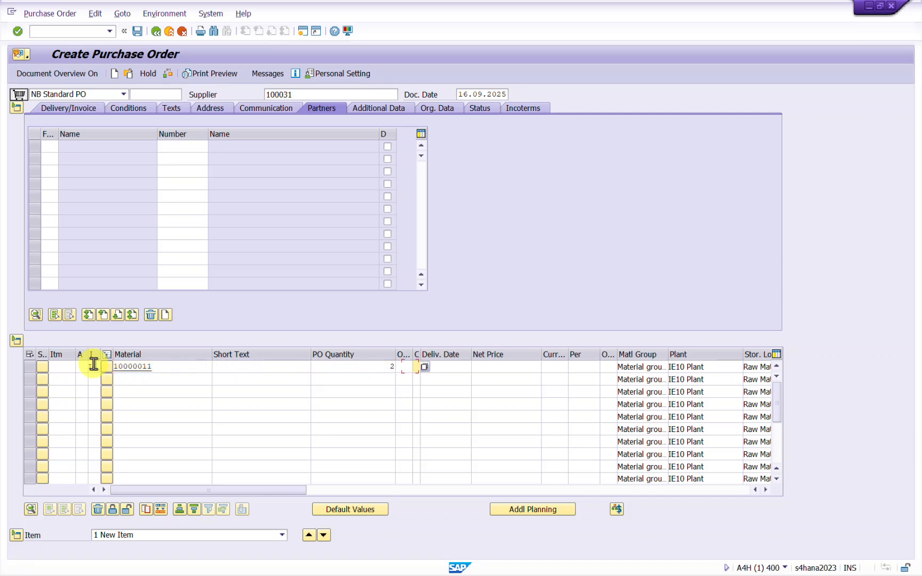
{"action": "key", "text": "shift+Tab"}
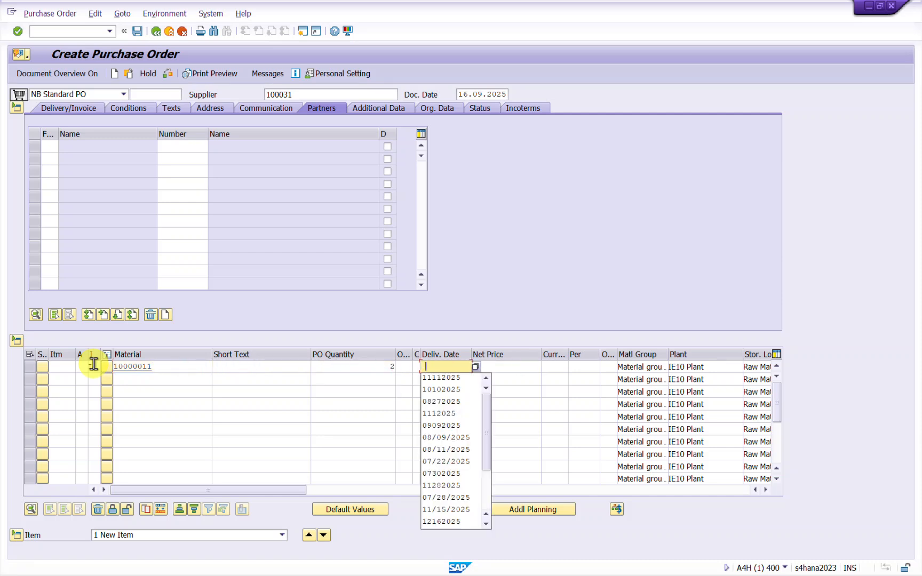
{"action": "key", "text": "Down"}
{"action": "key", "text": "Return"}
{"action": "key", "text": "Return"}
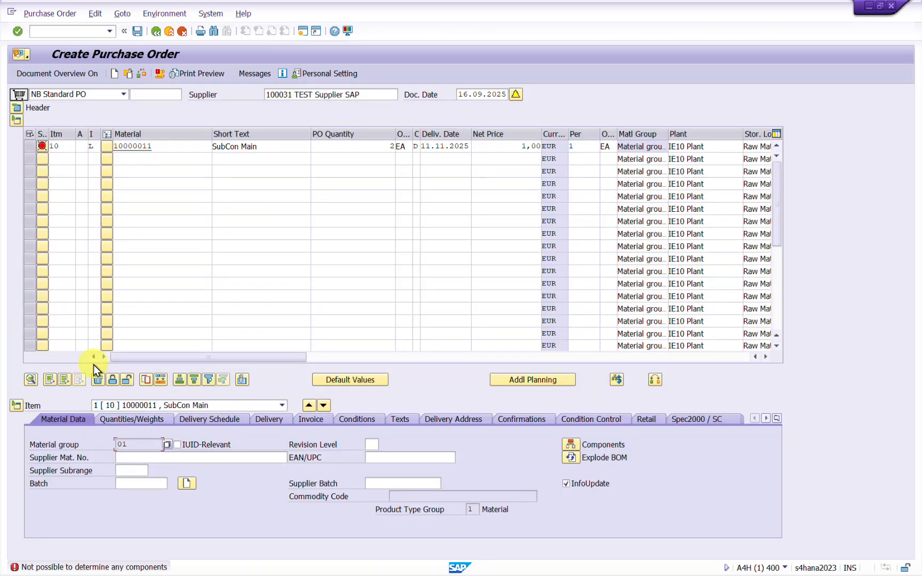
{"action": "left_click", "coordinate": [42, 146]}
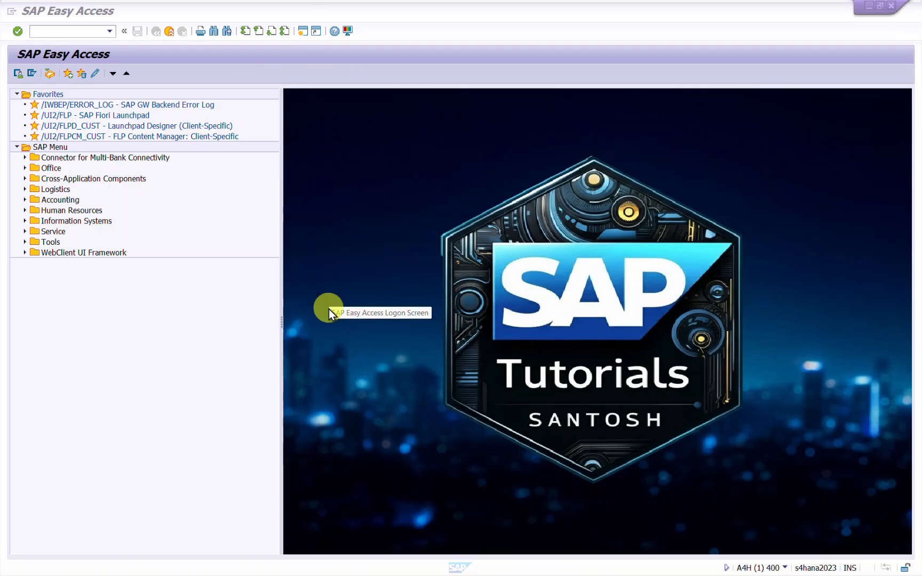
Open the plant customizing overview directly with transaction OX10.
{"action": "left_click", "coordinate": [80, 32]}
{"action": "type", "text": "OX10"}
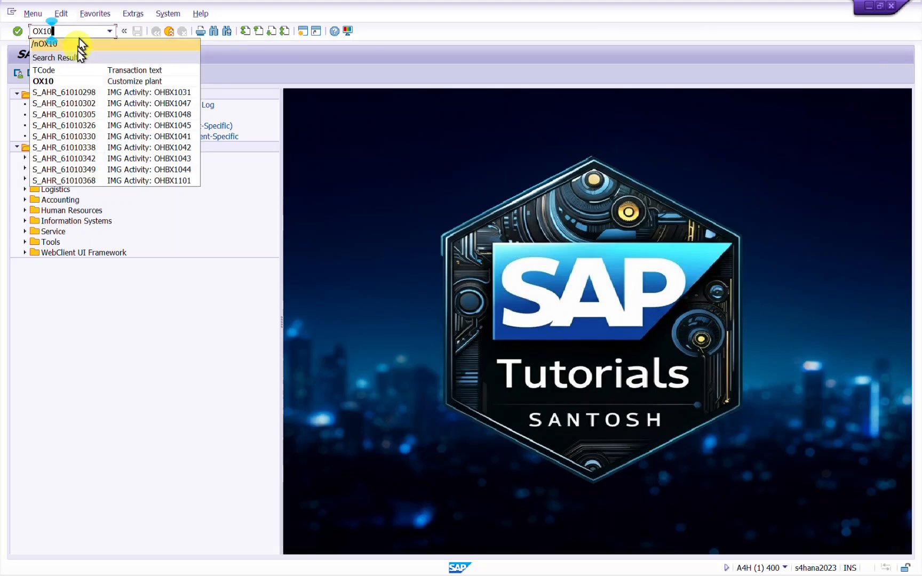
{"action": "left_click", "coordinate": [72, 80]}
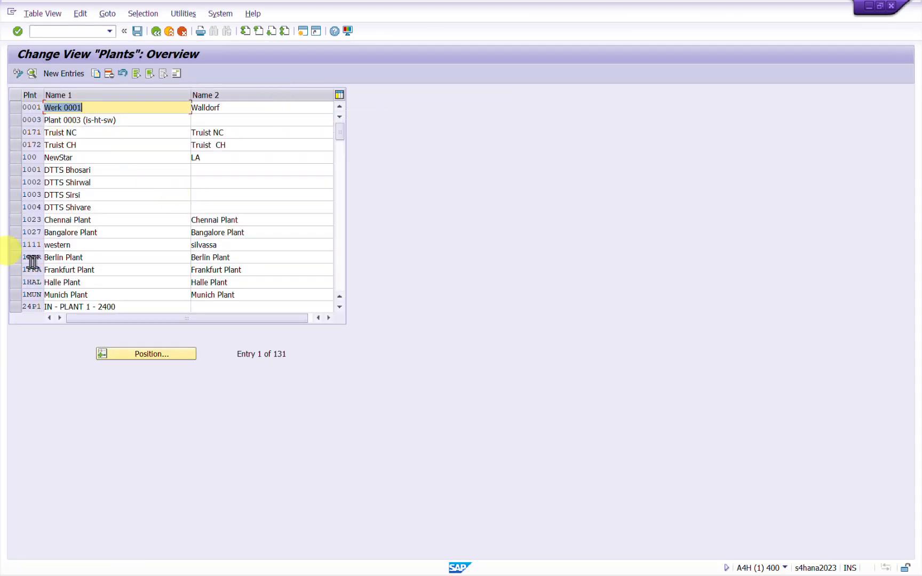
Position the plant list at IE10, view that plant's factory calendar in its details, and exit.
{"action": "left_click", "coordinate": [132, 354]}
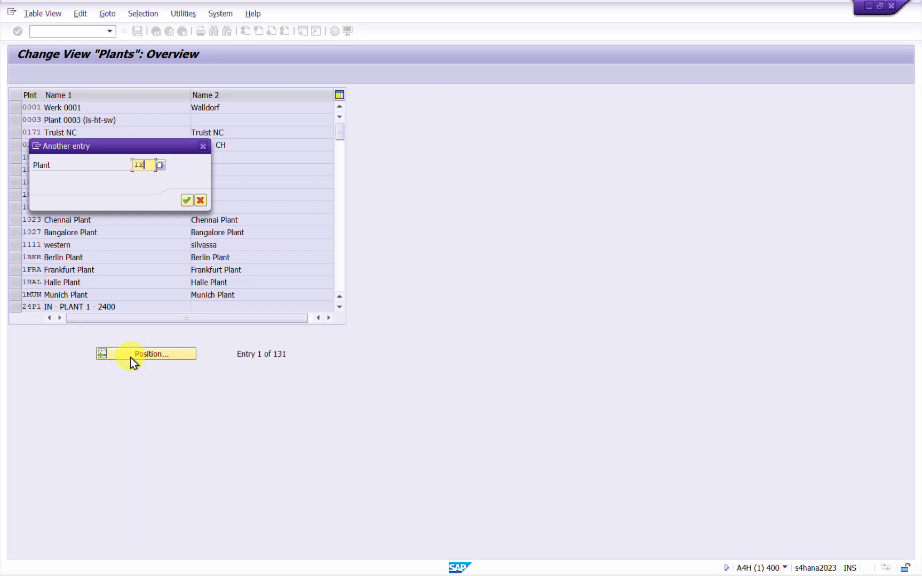
{"action": "type", "text": "IE10"}
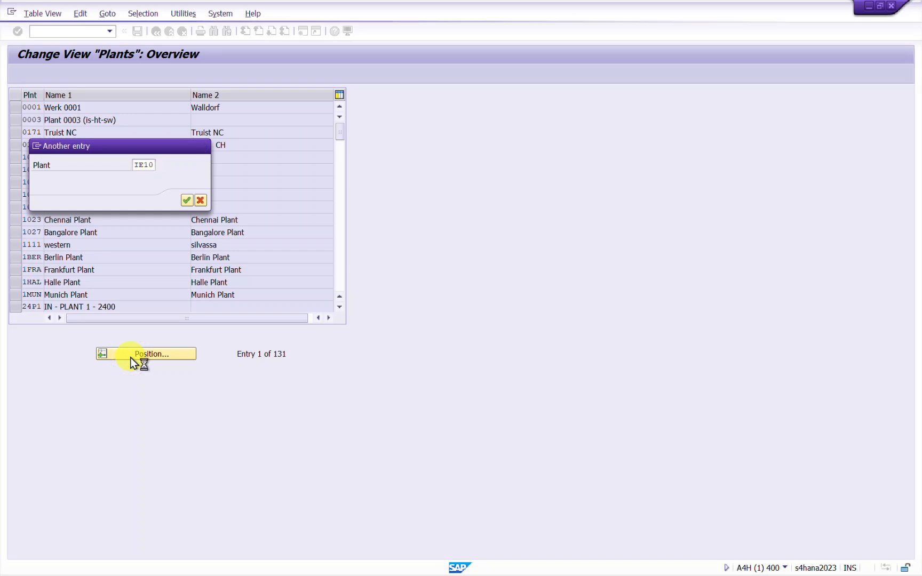
{"action": "key", "text": "Return"}
{"action": "double_click", "coordinate": [33, 107]}
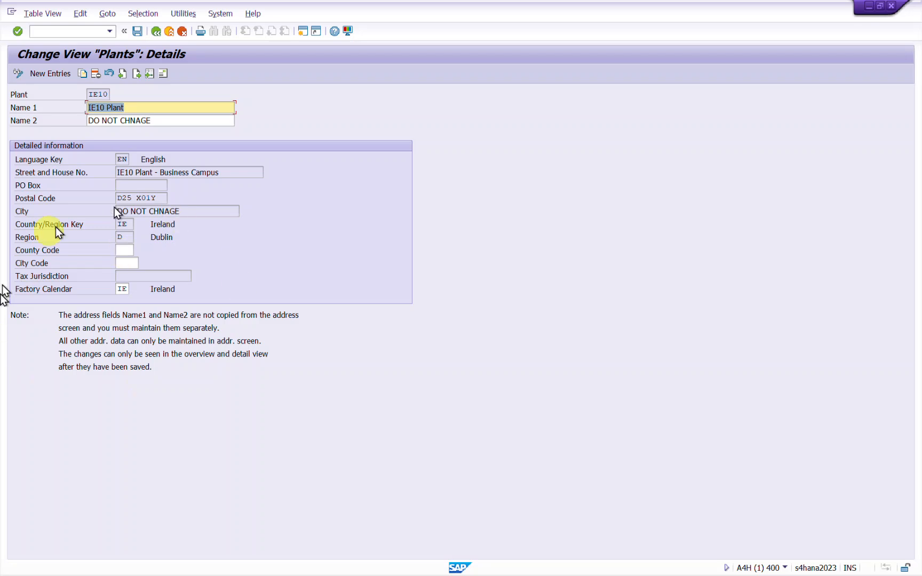
{"action": "left_click", "coordinate": [170, 31]}
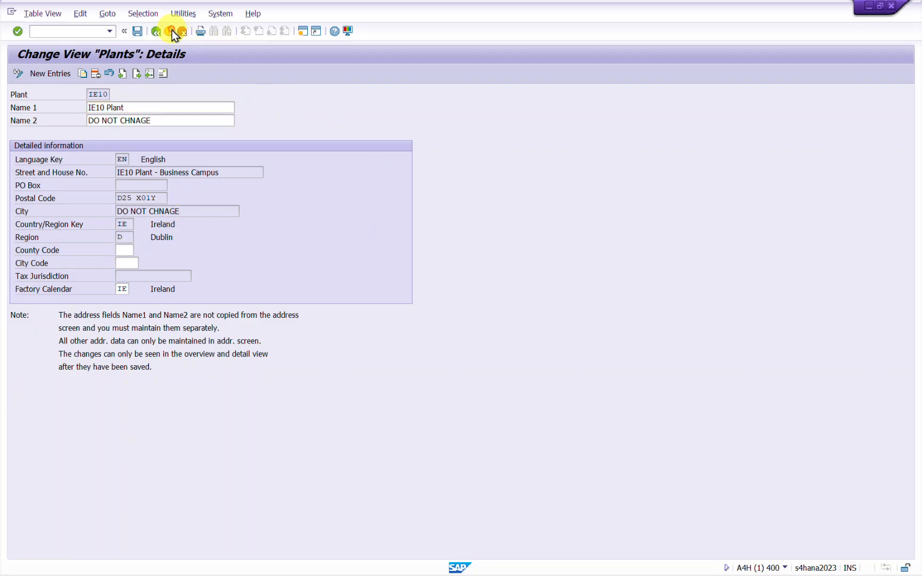